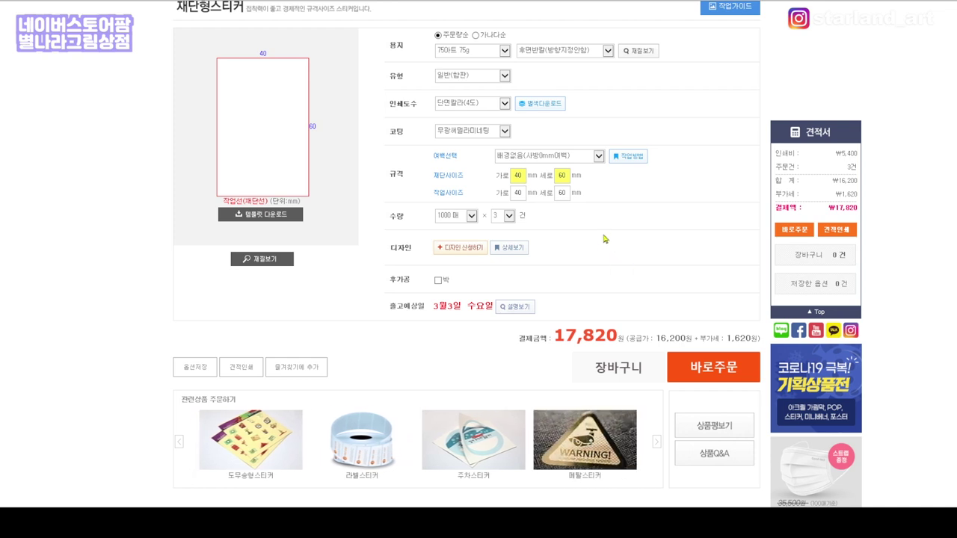
# - Compare the sticker order's price at 500 sheets with its price at 1000 sheets, leaving 1000 sheets selected
pyautogui.click(471, 216)
pyautogui.scroll(1, 472, 219)
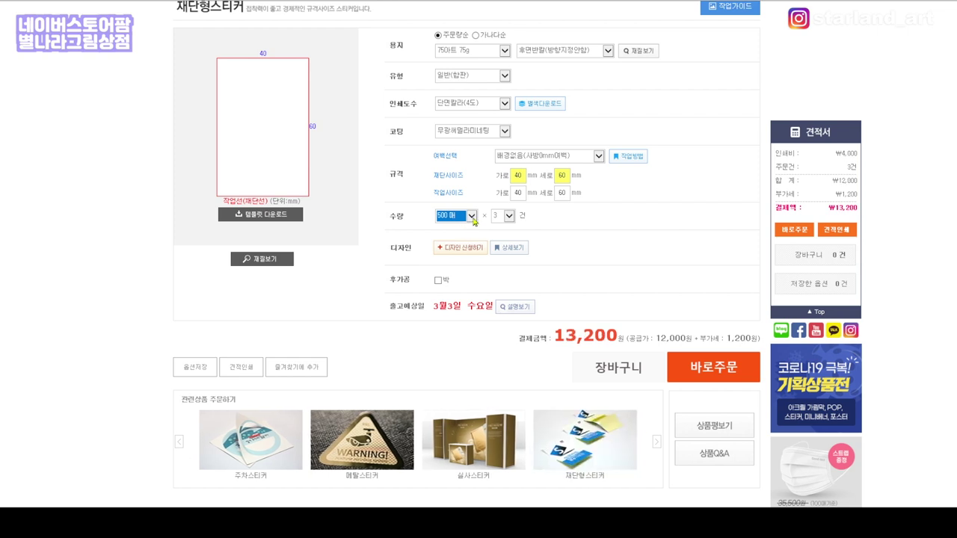
pyautogui.scroll(-1, 459, 215)
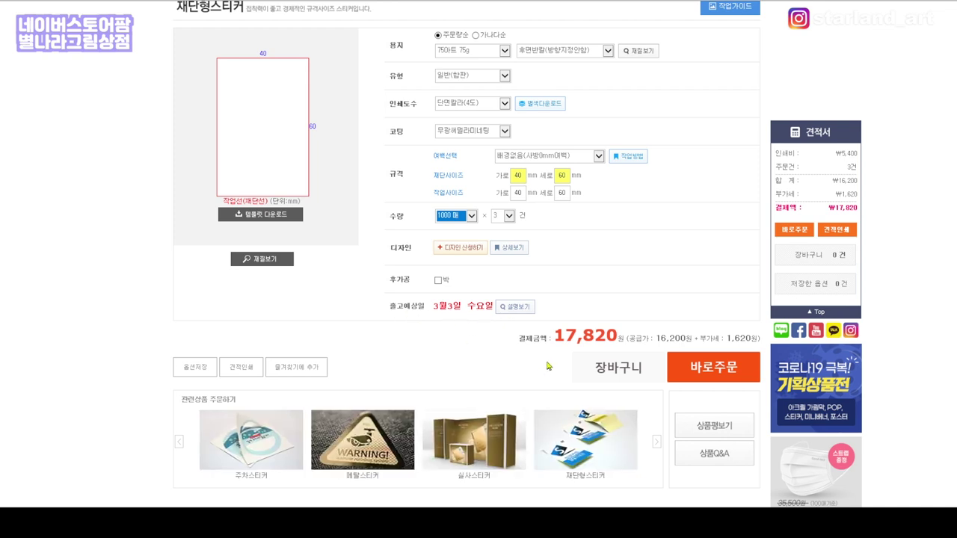
# - Add the 40 × 60 mm sticker order for three designs of 1000 sheets each to the cart
pyautogui.click(612, 370)
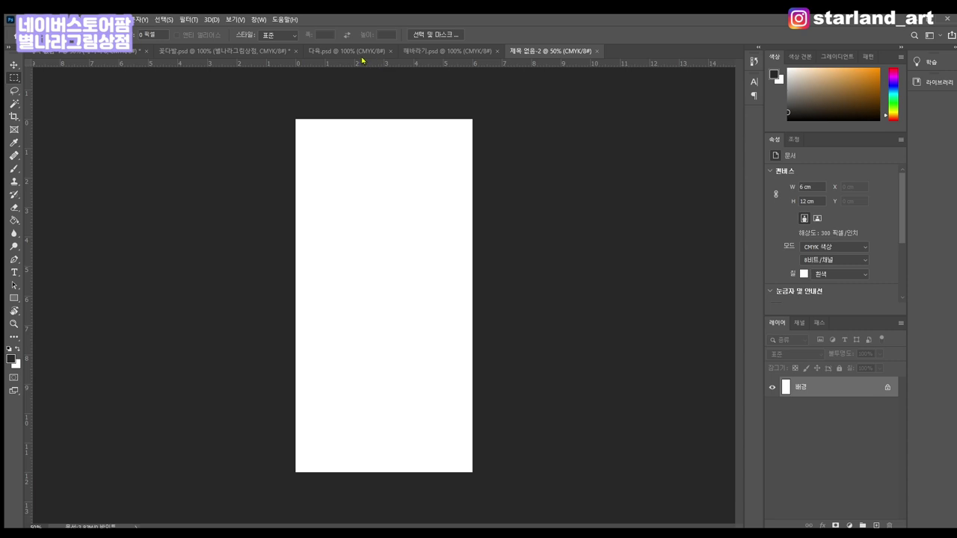
pyautogui.moveTo(370, 63)
pyautogui.mouseDown()
pyautogui.moveTo(370, 111)
pyautogui.moveTo(376, 65)
pyautogui.mouseUp()
pyautogui.moveTo(27, 187); pyautogui.dragTo(28, 251)
pyautogui.moveTo(373, 63); pyautogui.dragTo(381, 154)
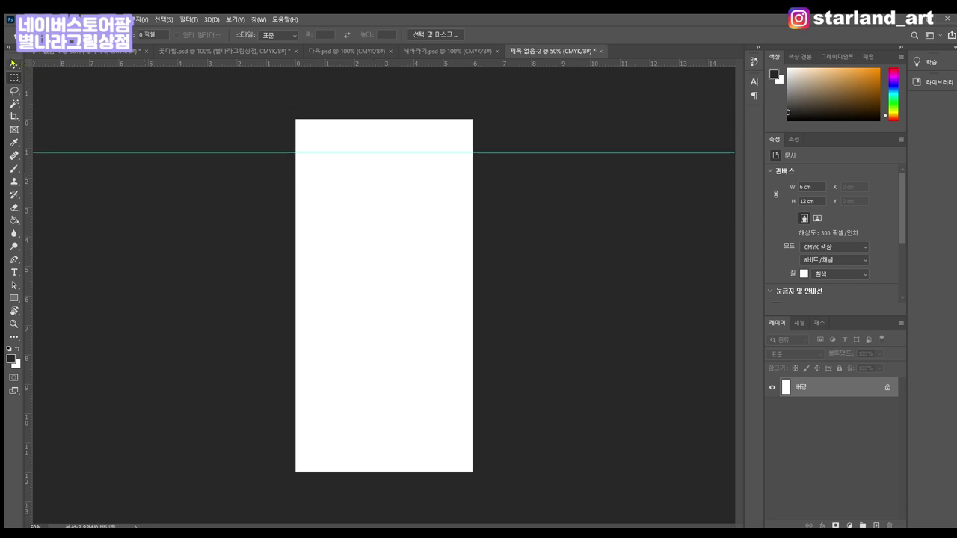
pyautogui.click(13, 65)
pyautogui.moveTo(371, 155); pyautogui.dragTo(375, 64)
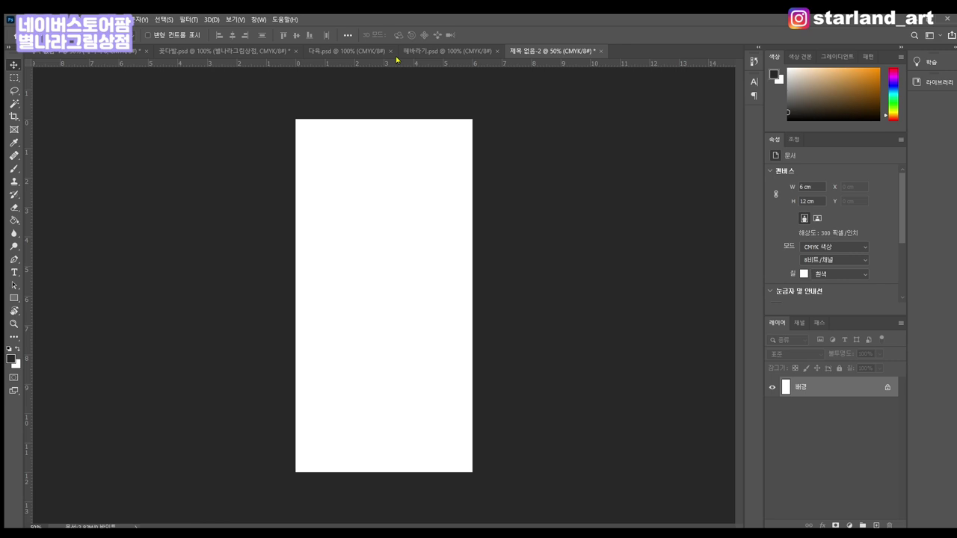
# - Place horizontal guides at 4 cm and 8 cm to divide the blank 6 × 12 cm canvas into three equal sections
pyautogui.moveTo(396, 59); pyautogui.dragTo(374, 237)
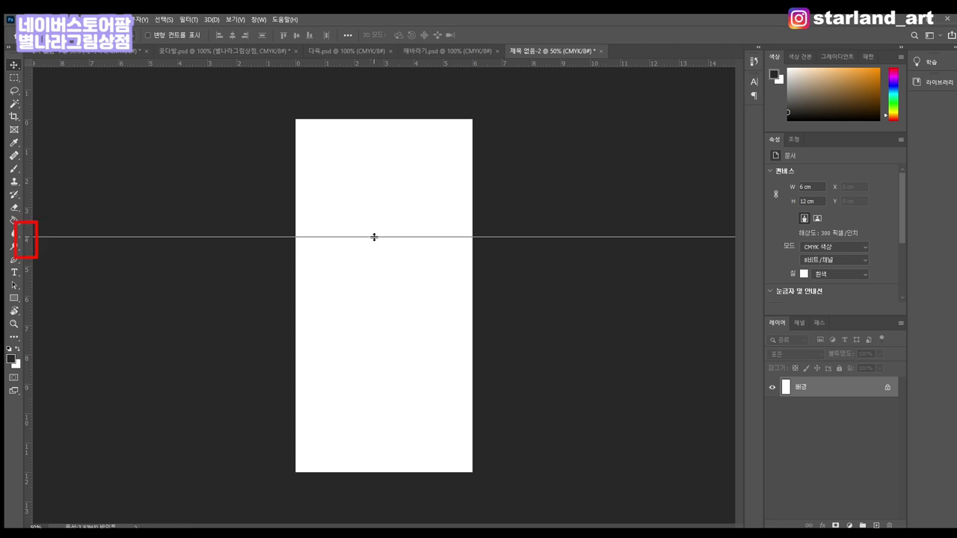
pyautogui.moveTo(374, 237); pyautogui.dragTo(373, 237)
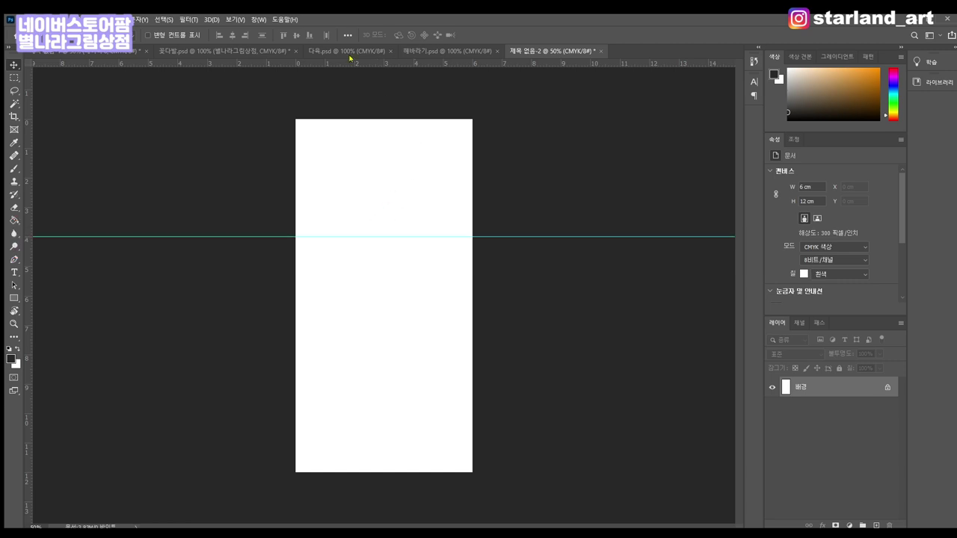
pyautogui.moveTo(357, 61); pyautogui.dragTo(372, 355)
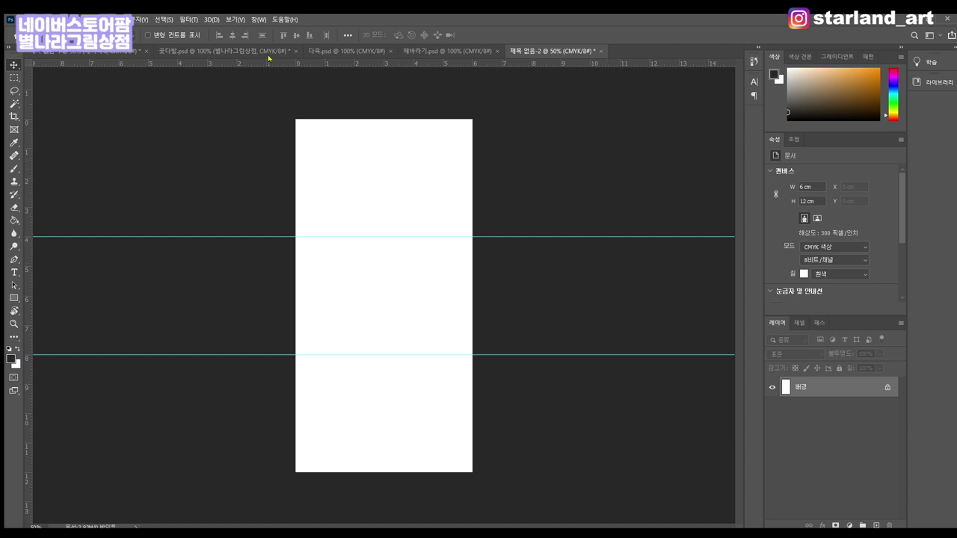
# - Copy the sunflower artwork from 해바라기.psd into the blank document and rotate it -90° to fill the middle section
pyautogui.click(447, 51)
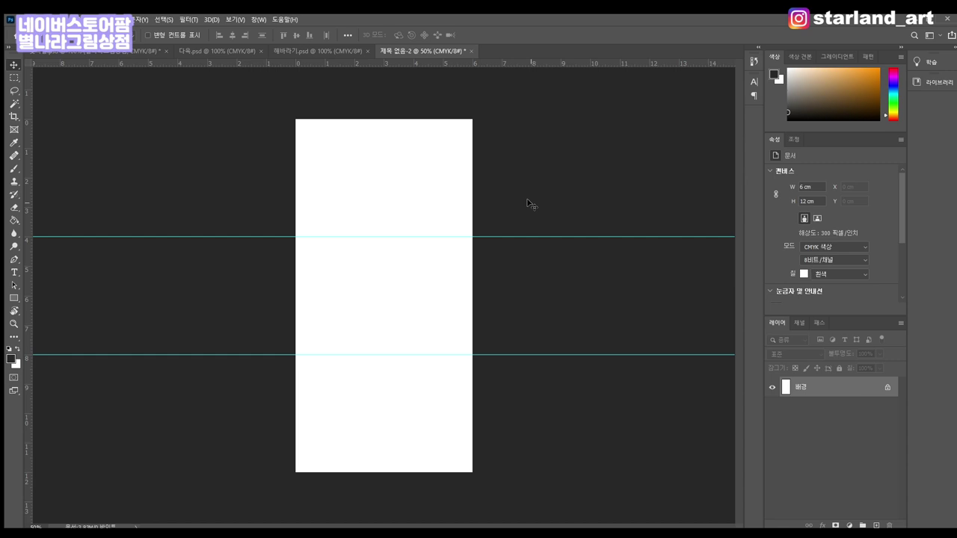
pyautogui.hotkey('ctrl', 'v')
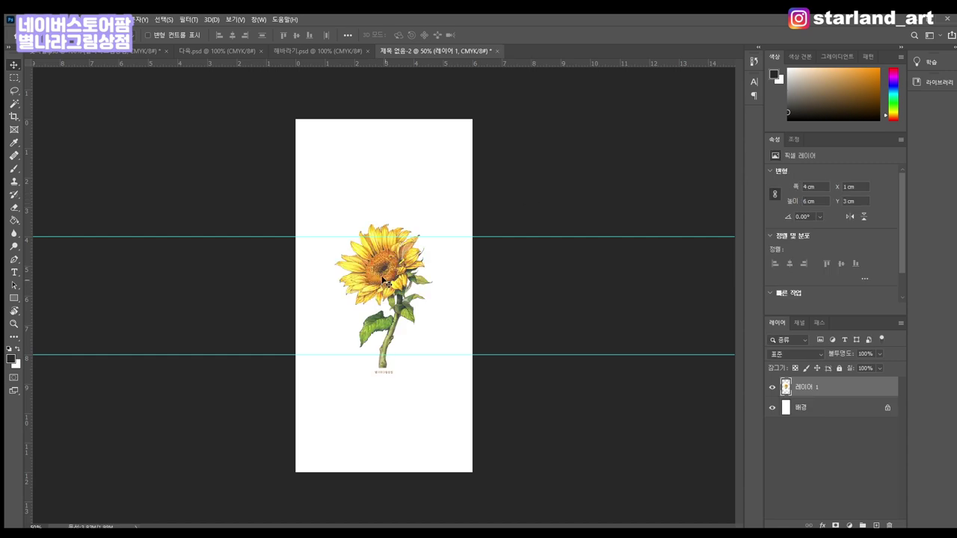
pyautogui.hotkey('ctrl', 't')
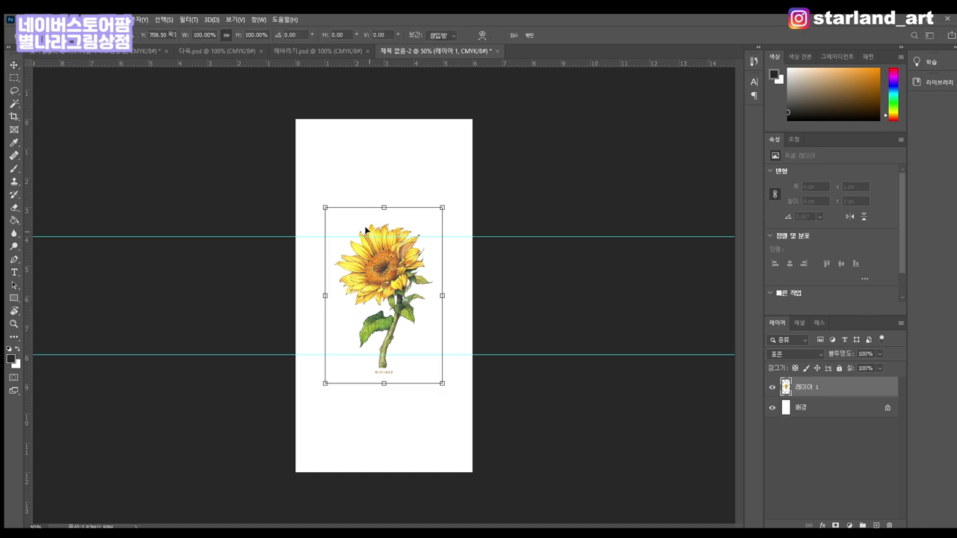
pyautogui.moveTo(318, 195); pyautogui.dragTo(231, 386)
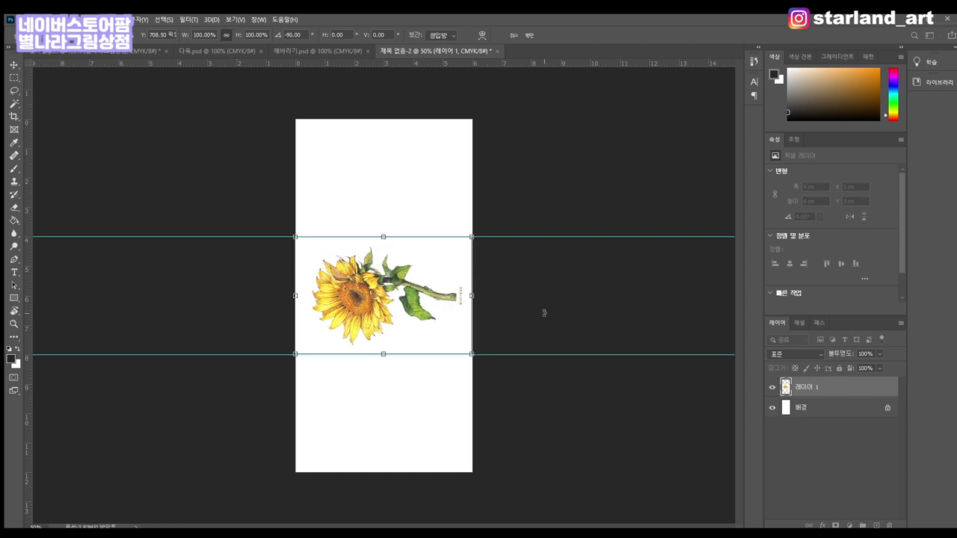
pyautogui.press('Return')
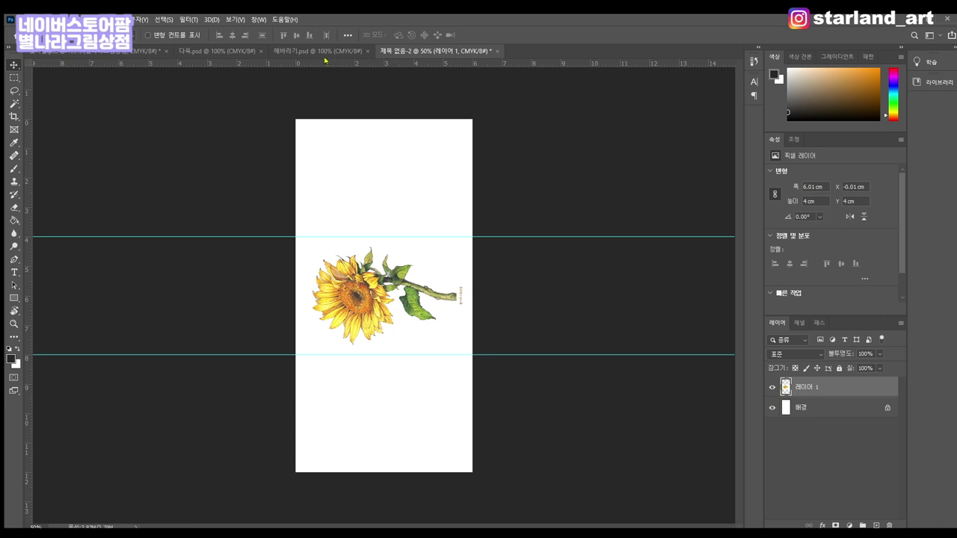
# - Copy the succulent artwork from 다육.psd into the combined document, rotate it -90° and fit it into the top section
pyautogui.click(233, 49)
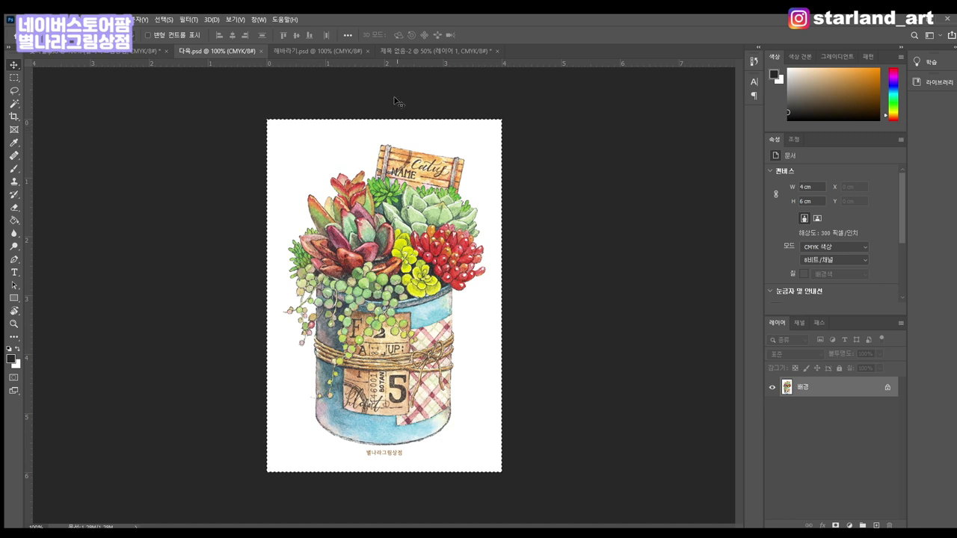
pyautogui.click(394, 53)
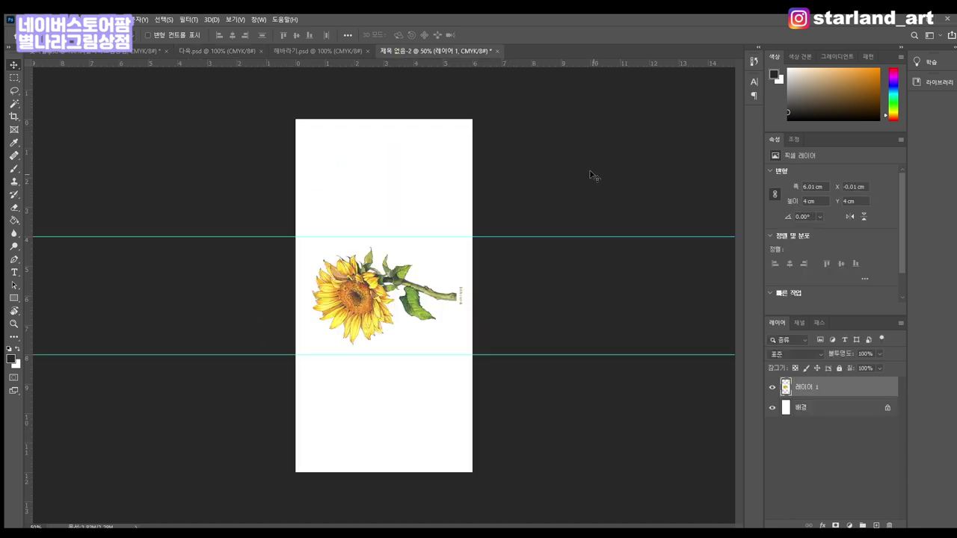
pyautogui.hotkey('ctrl', 'v')
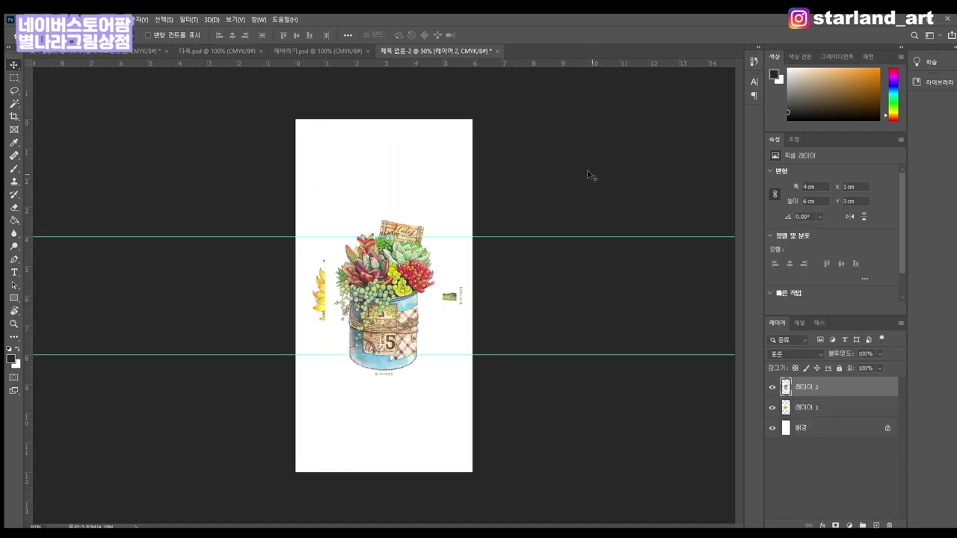
pyautogui.hotkey('ctrl', 't')
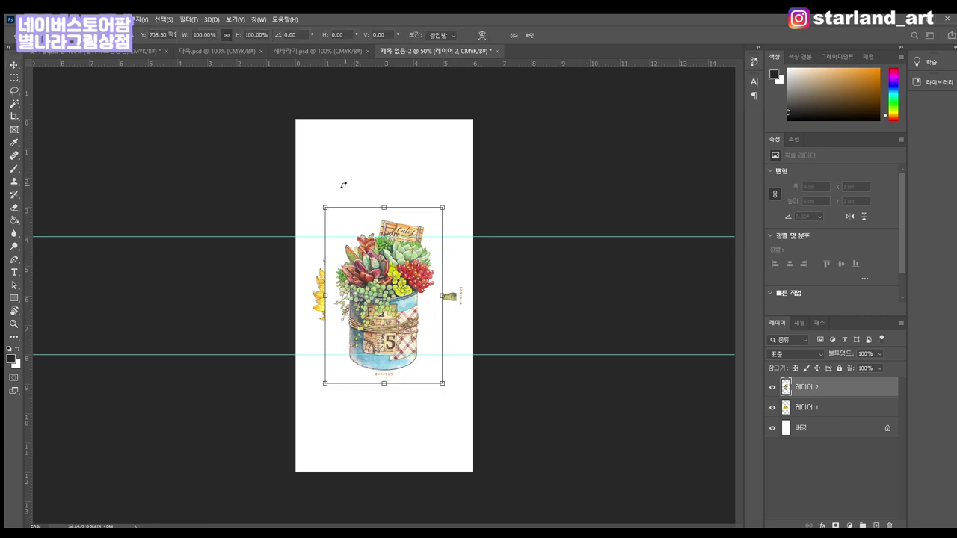
pyautogui.moveTo(313, 193); pyautogui.dragTo(198, 443)
pyautogui.moveTo(374, 299); pyautogui.dragTo(375, 160)
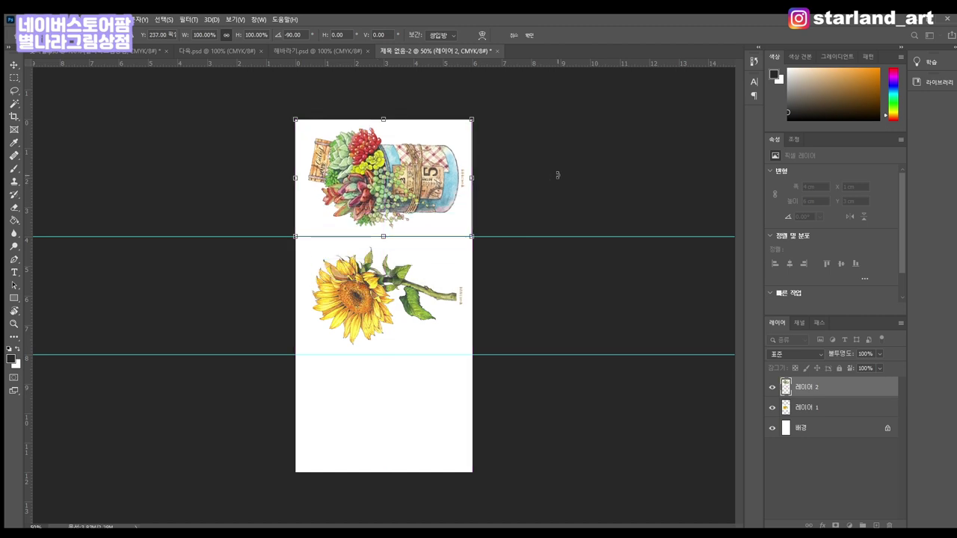
pyautogui.press('Return')
# - Copy the bouquet artwork from 꽃다발.psd into the combined document, rotate it -90° and position it in the bottom section
pyautogui.hotkey('ctrl', 'Tab')
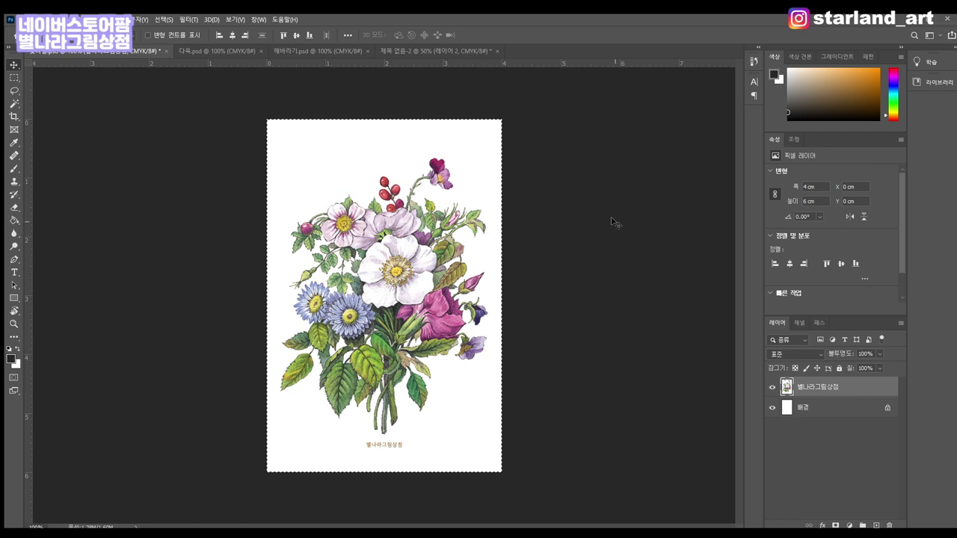
pyautogui.click(416, 51)
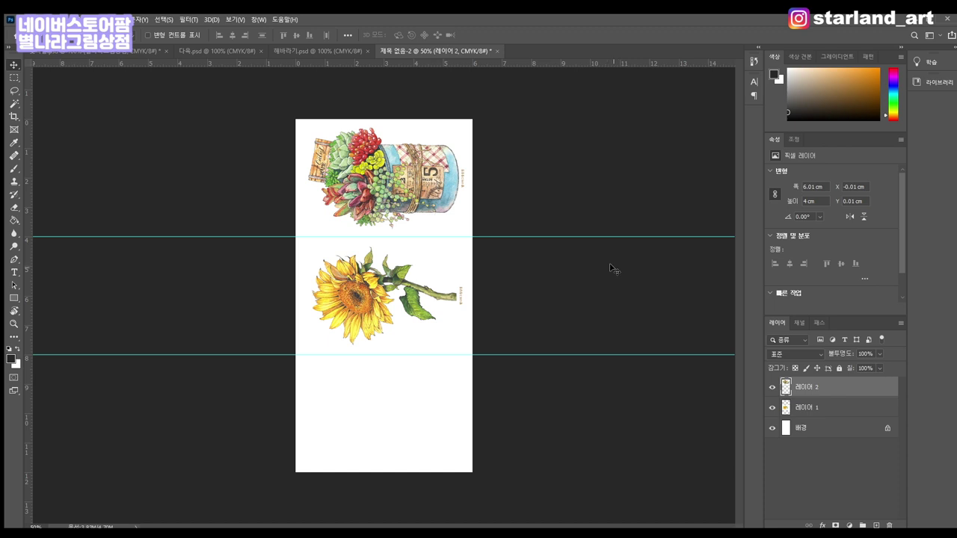
pyautogui.hotkey('ctrl', 'v')
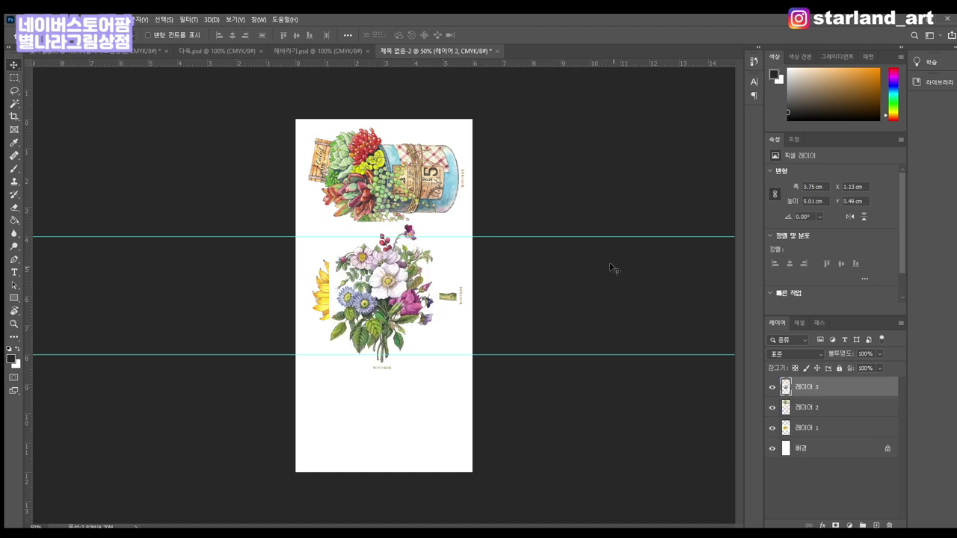
pyautogui.hotkey('ctrl', 't')
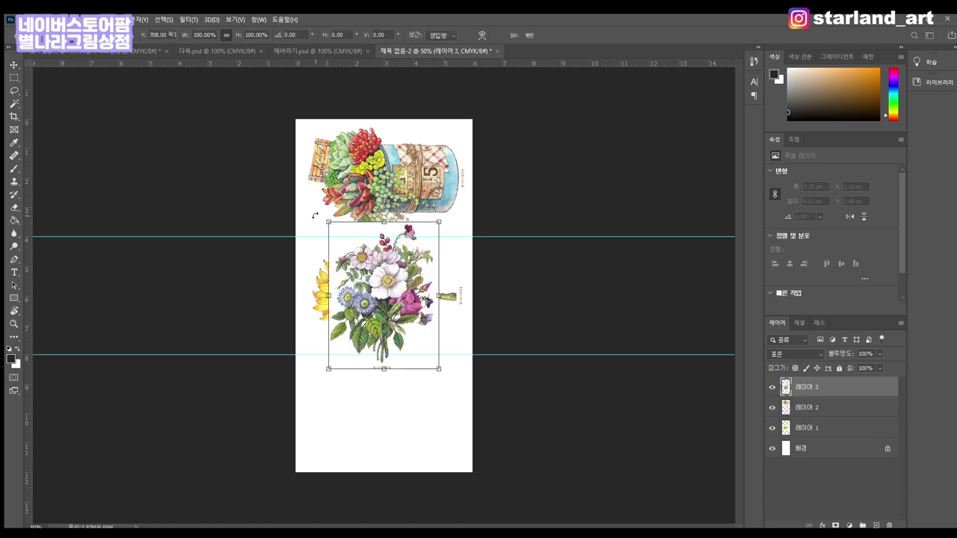
pyautogui.moveTo(315, 215); pyautogui.dragTo(234, 440)
pyautogui.moveTo(373, 349); pyautogui.dragTo(379, 405)
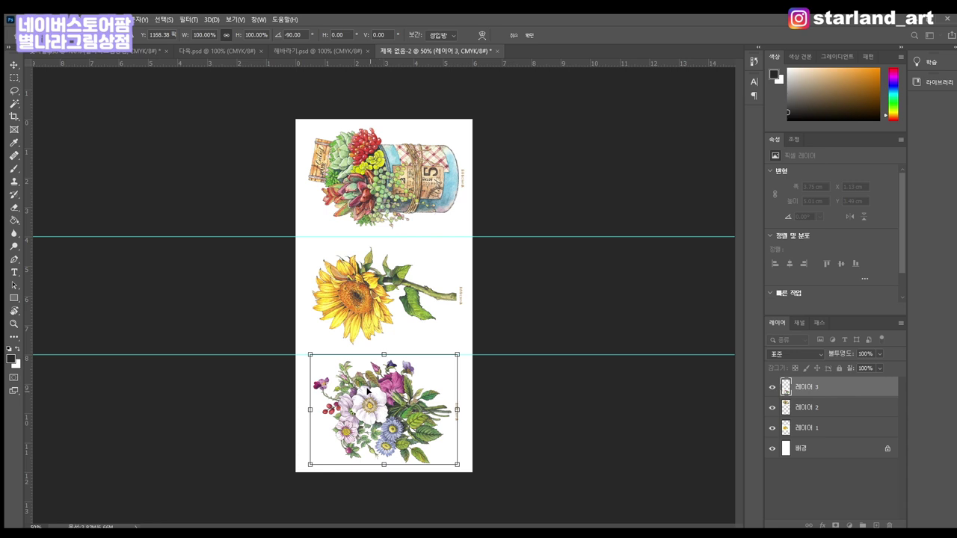
pyautogui.press('Return')
pyautogui.click(567, 281)
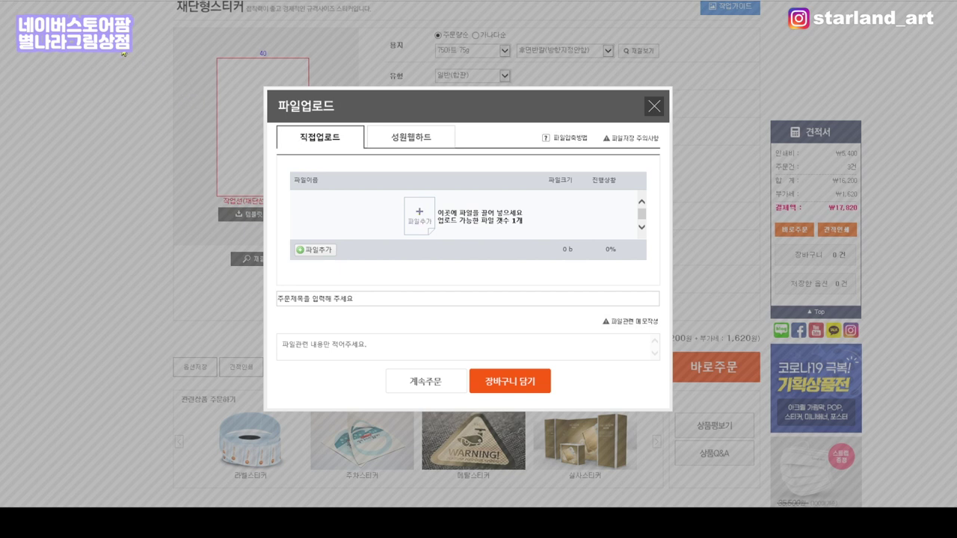
# - Attach "꽃다발 다육 해바라기 총3종 4 6cm 무광코팅 1000매씩.psd" to the sticker order and start the file memo
pyautogui.moveTo(77, 92); pyautogui.dragTo(372, 220)
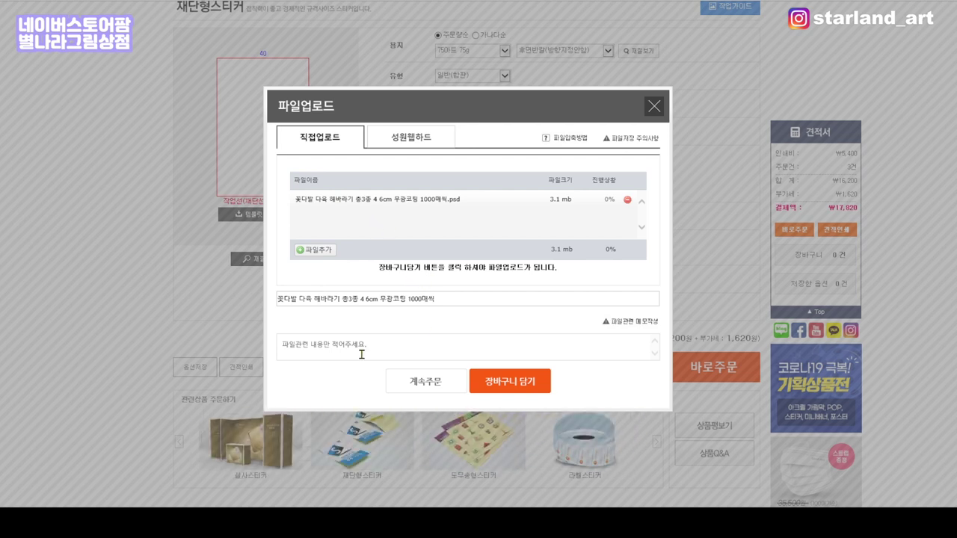
pyautogui.click(416, 350)
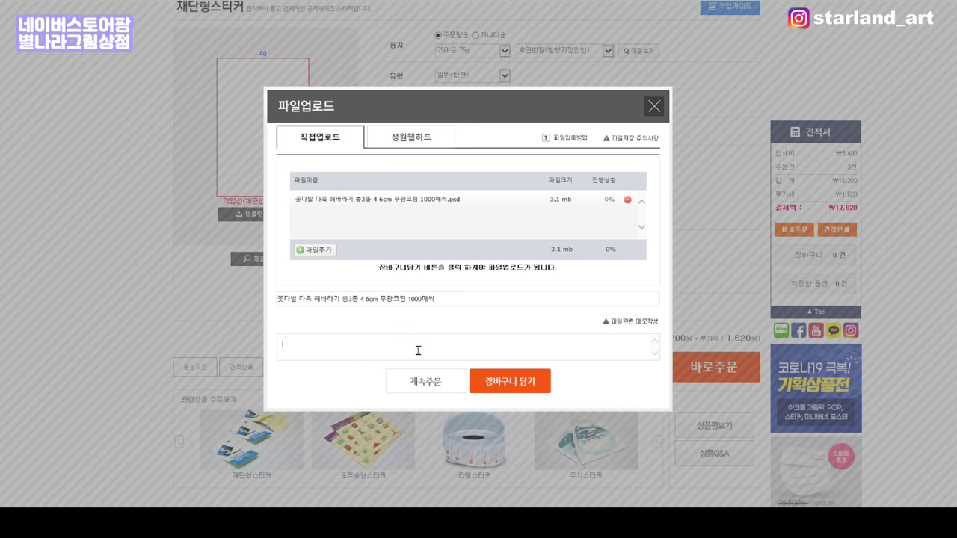